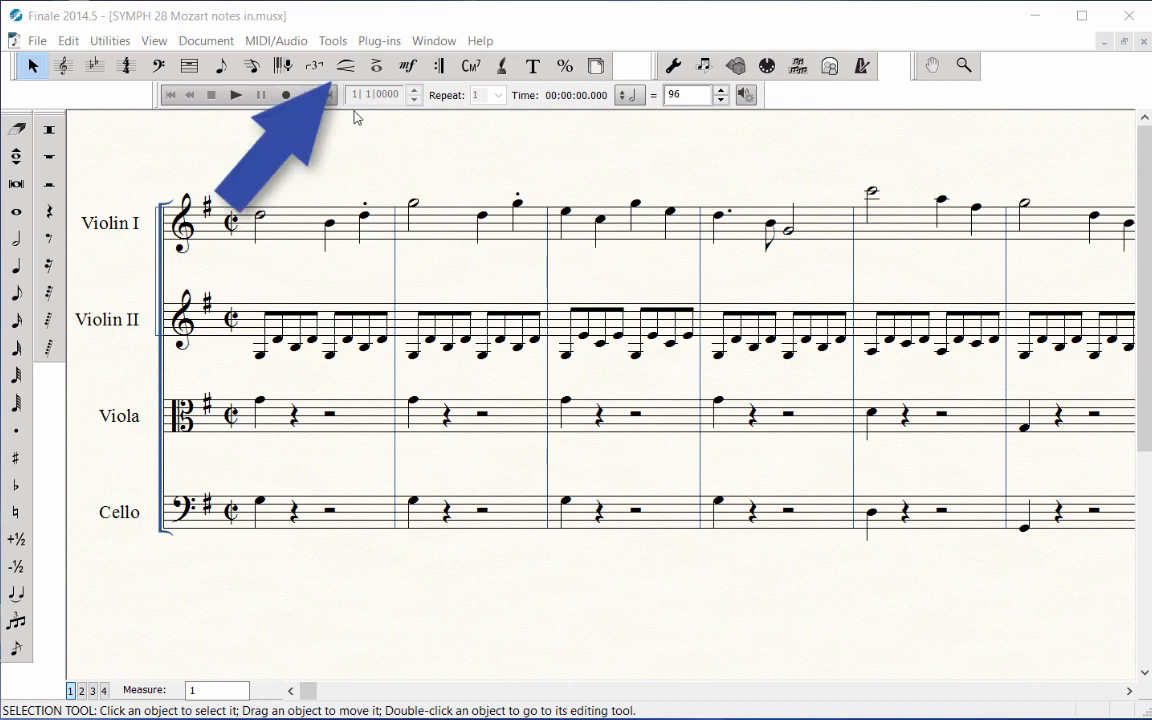
Using the Smart Shape slur tool, add two-note slurs starting on the first notes of Violin I measures 1 and 2.
{"action": "left_click", "coordinate": [354, 72]}
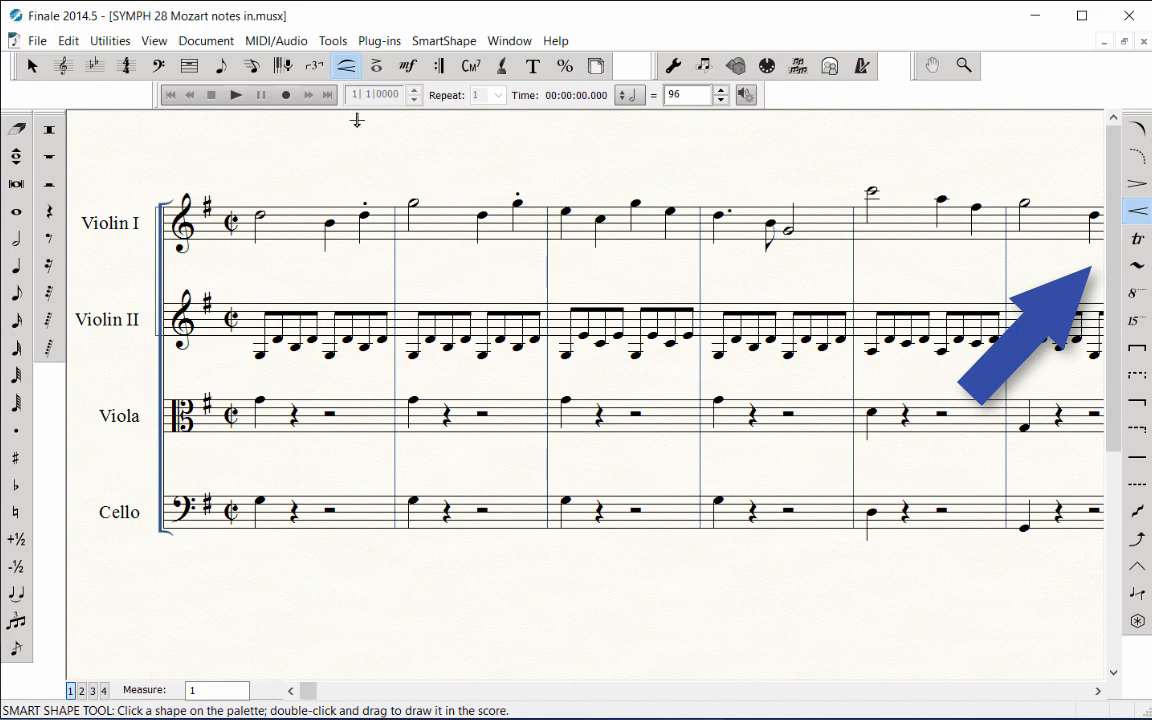
{"action": "left_click", "coordinate": [509, 40]}
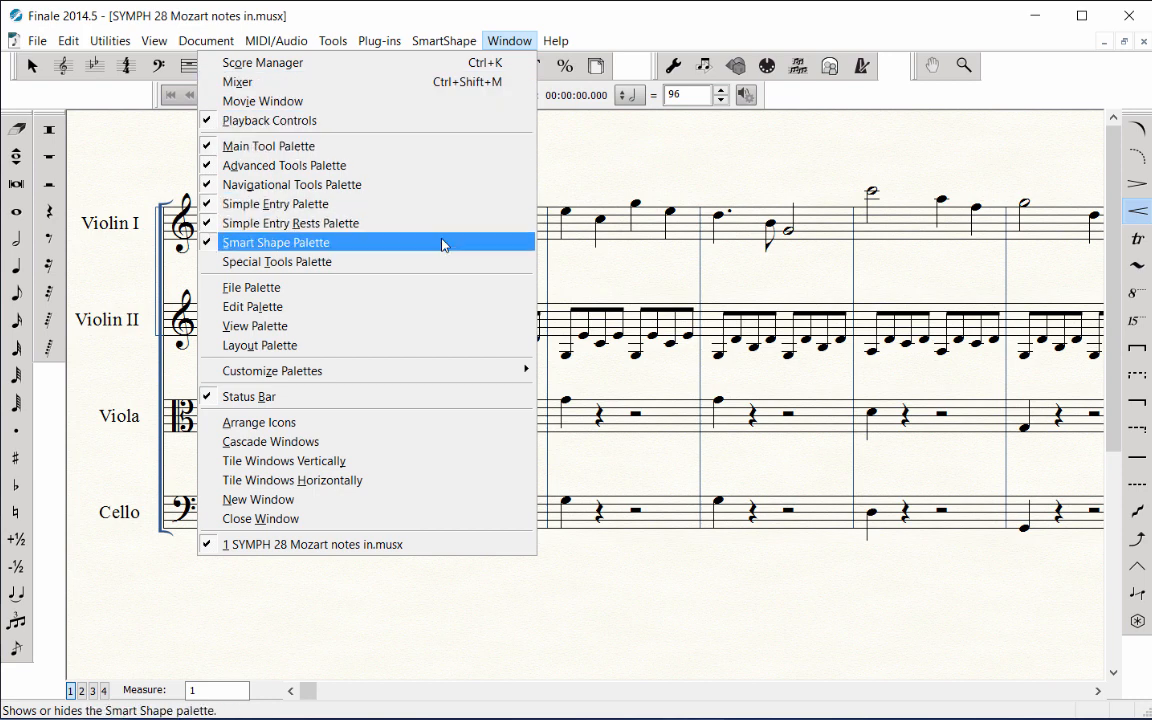
{"action": "left_click", "coordinate": [570, 178]}
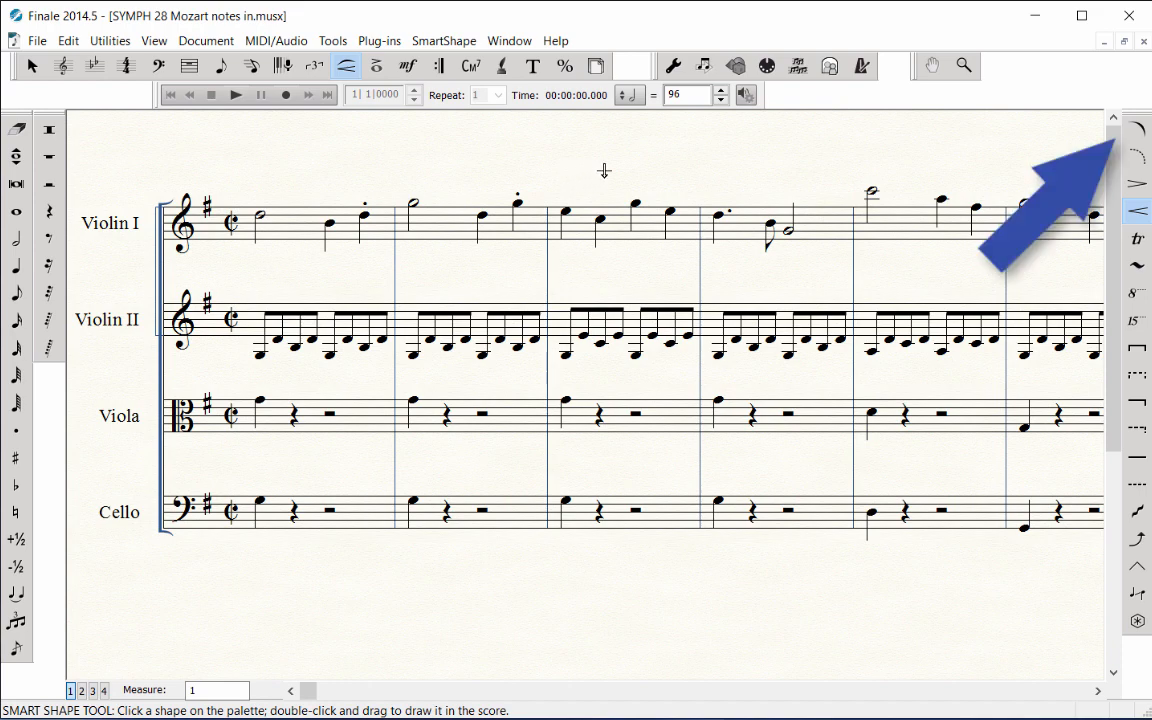
{"action": "left_click", "coordinate": [1134, 138]}
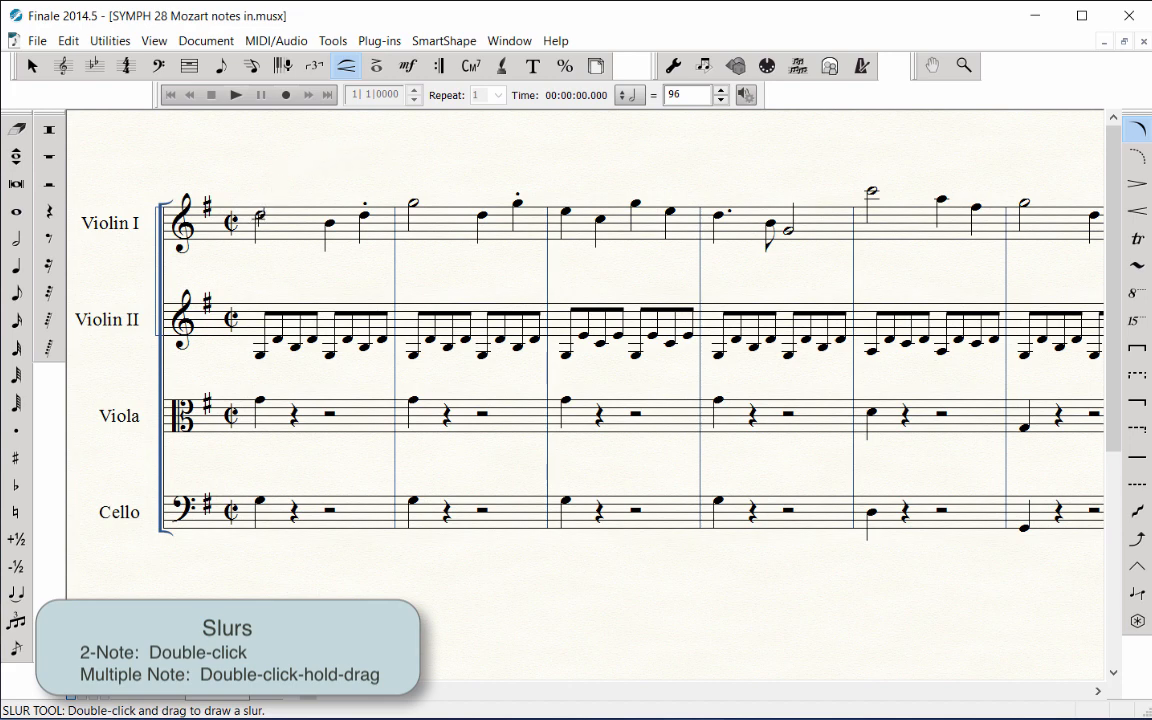
{"action": "double_click", "coordinate": [259, 215]}
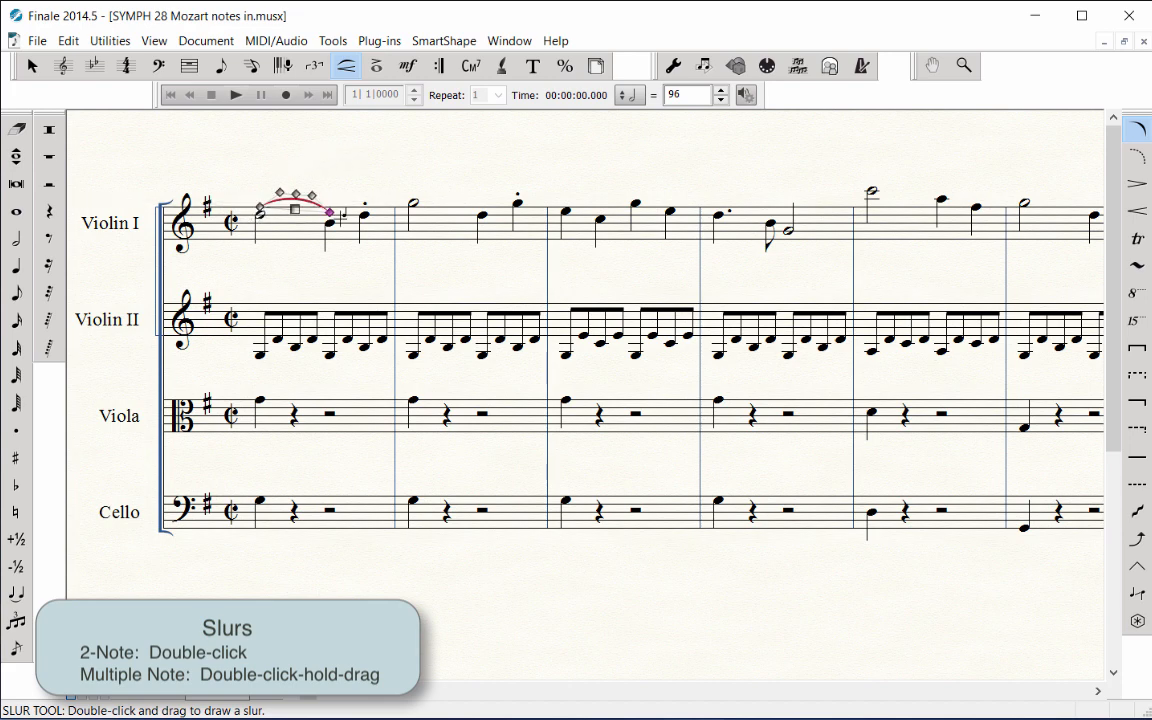
{"action": "double_click", "coordinate": [414, 204]}
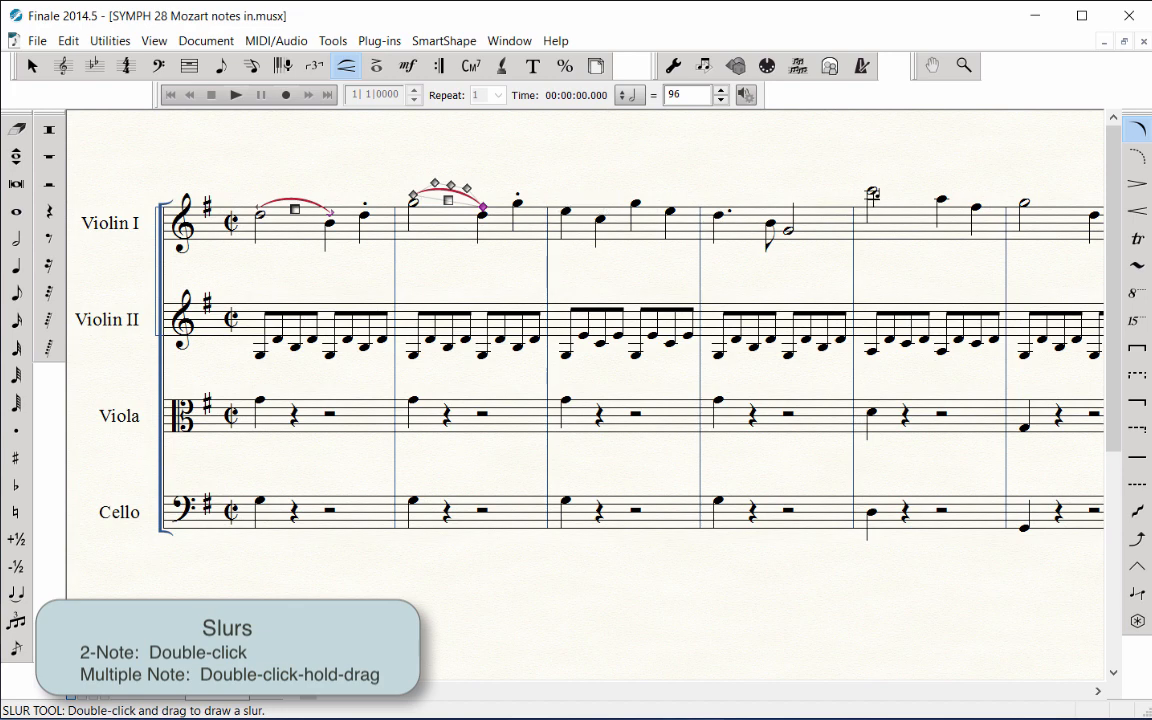
Slur all three notes of Violin I measure 5 and all the eighth notes of Violin II measure 3.
{"action": "double_click", "coordinate": [872, 190]}
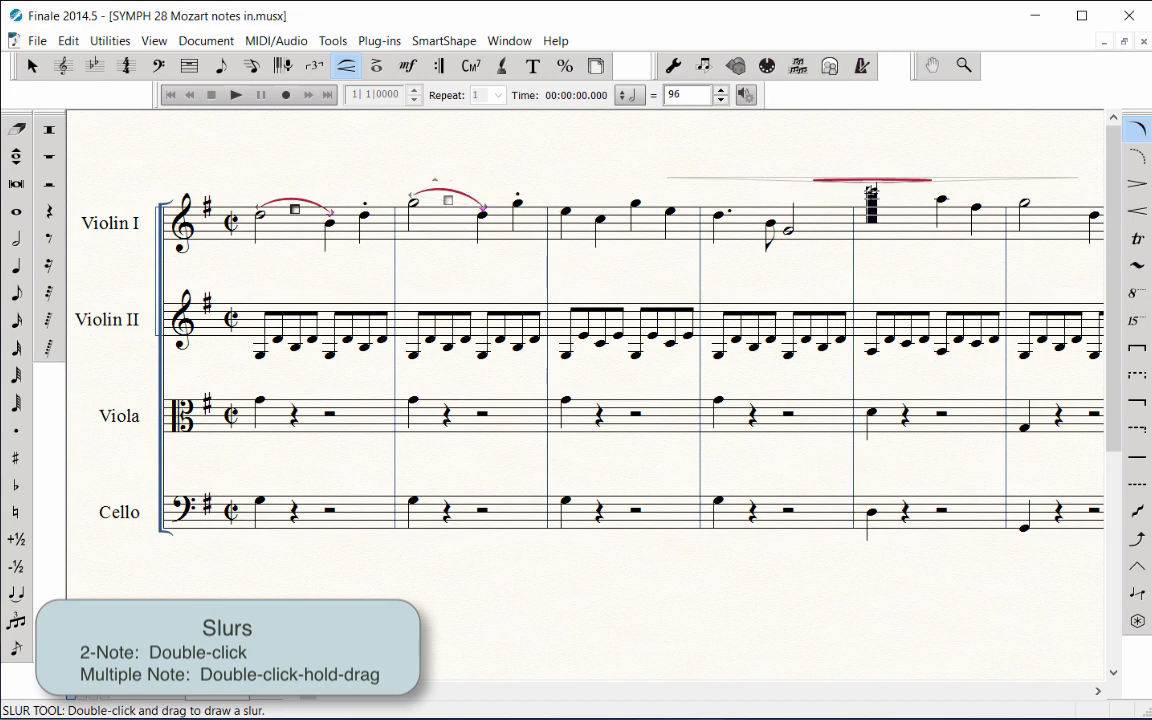
{"action": "left_click_drag", "start_coordinate": [872, 190], "coordinate": [978, 208]}
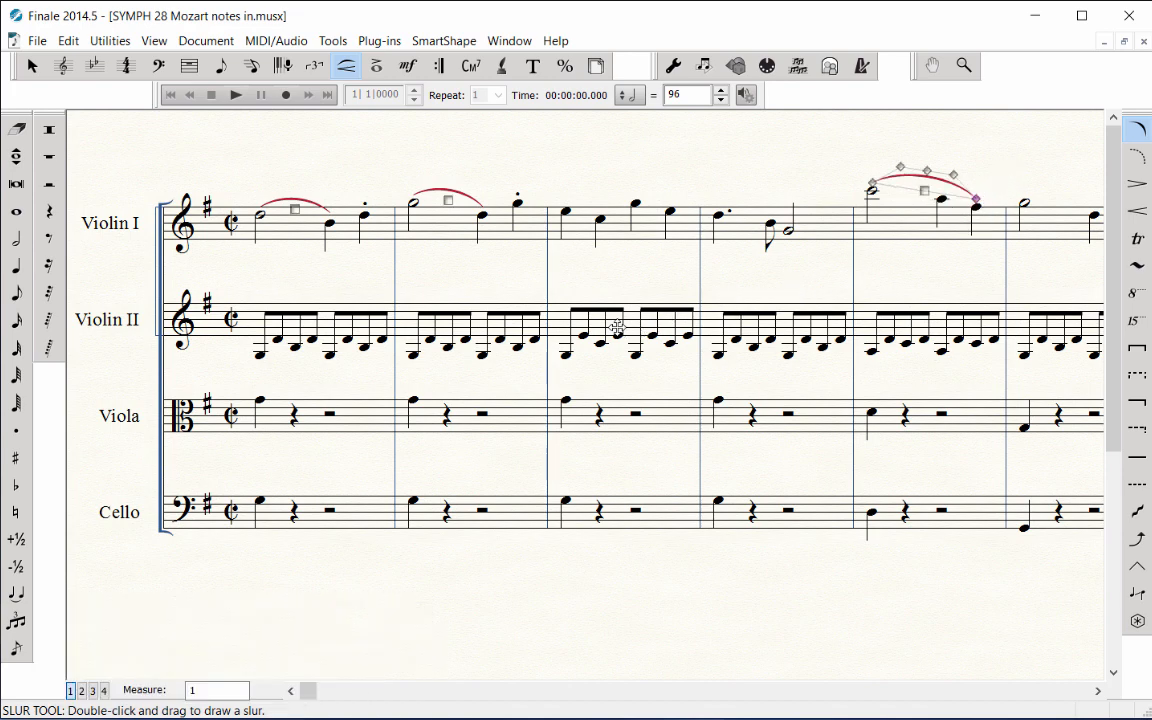
{"action": "left_click", "coordinate": [563, 355]}
{"action": "left_click_drag", "start_coordinate": [563, 355], "coordinate": [688, 345]}
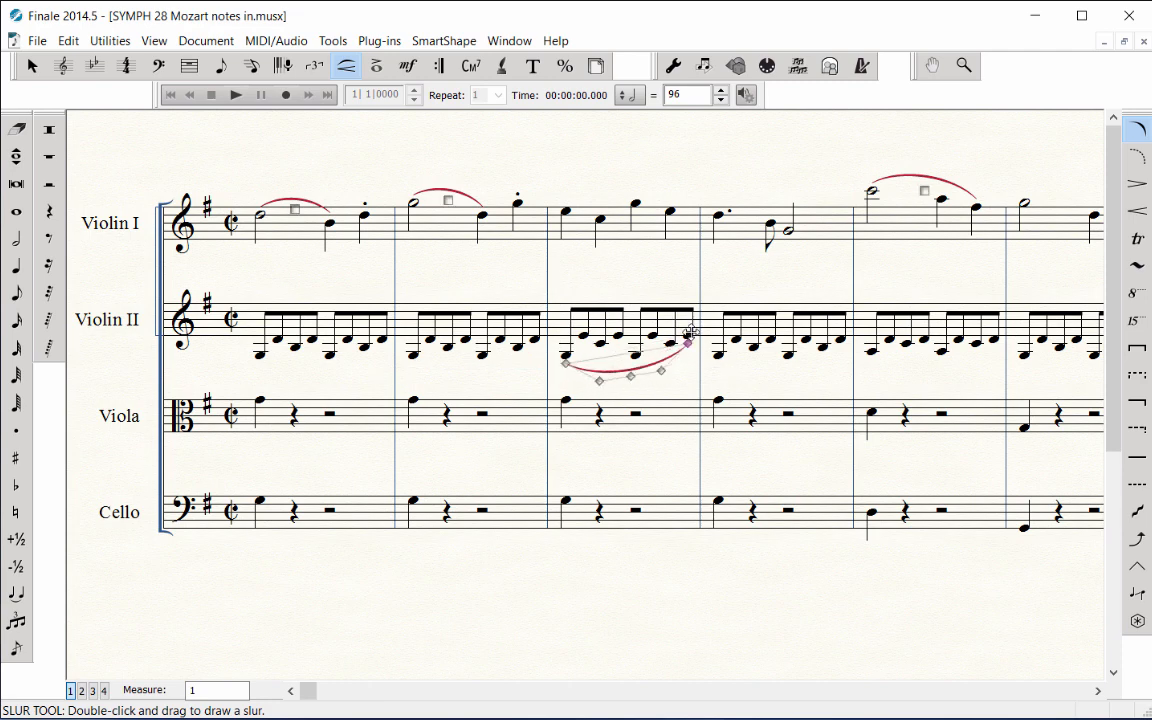
{"action": "left_click", "coordinate": [924, 189]}
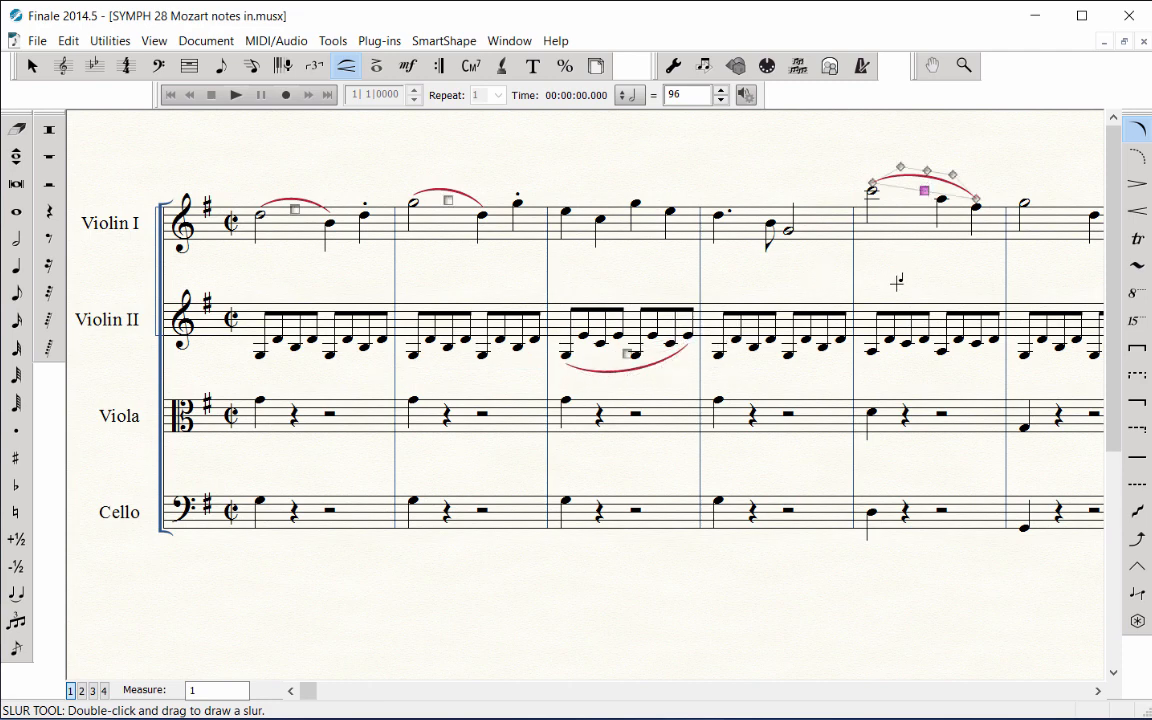
{"action": "left_click_drag", "start_coordinate": [928, 171], "coordinate": [928, 172]}
{"action": "left_click", "coordinate": [877, 260]}
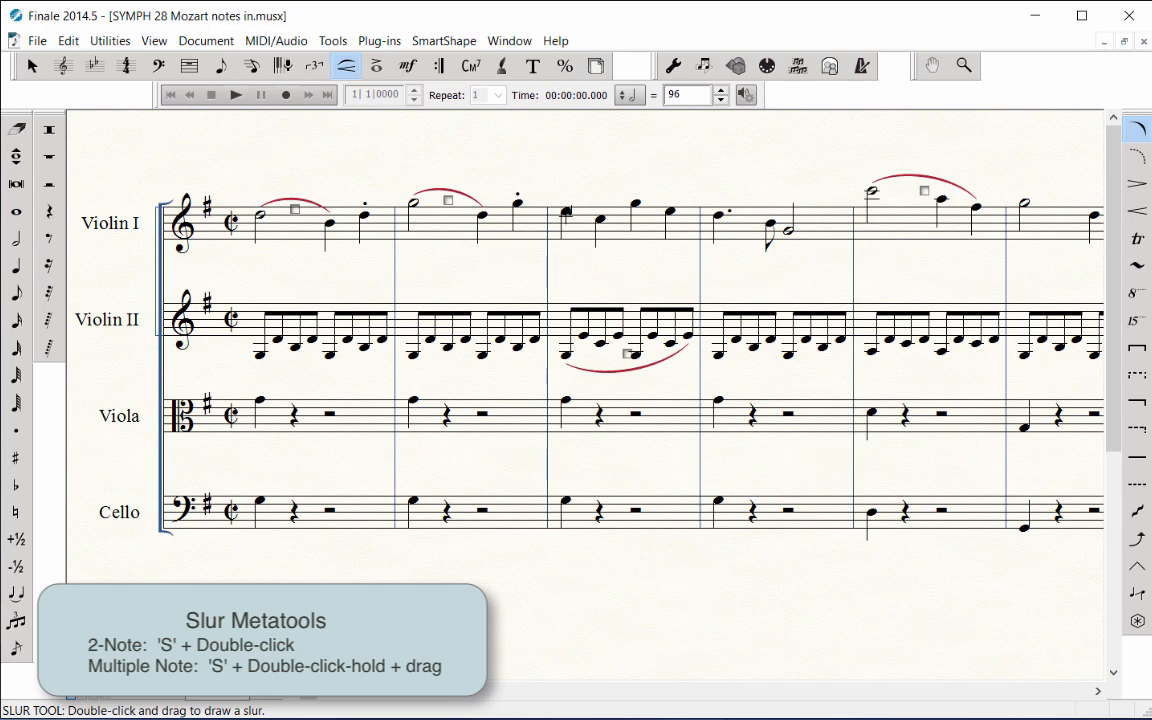
Slur both note pairs in Violin I measure 3 and all the eighth notes of Violin II measure 4.
{"action": "double_click", "coordinate": [566, 210]}
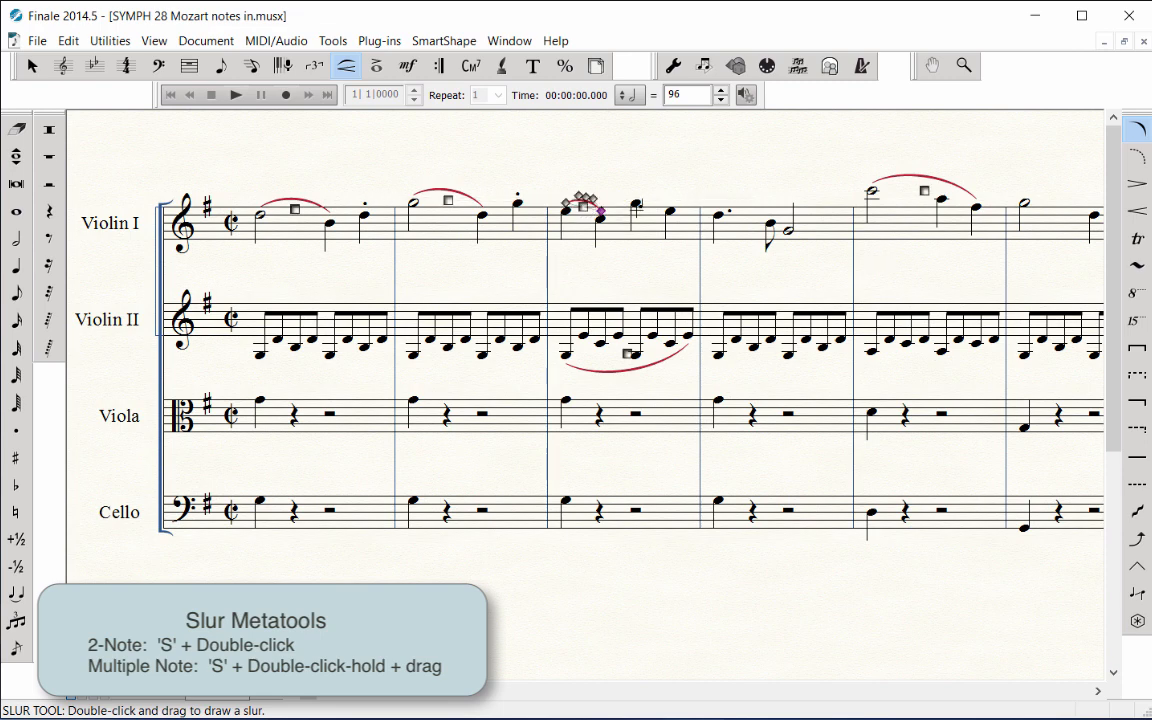
{"action": "double_click", "coordinate": [636, 206]}
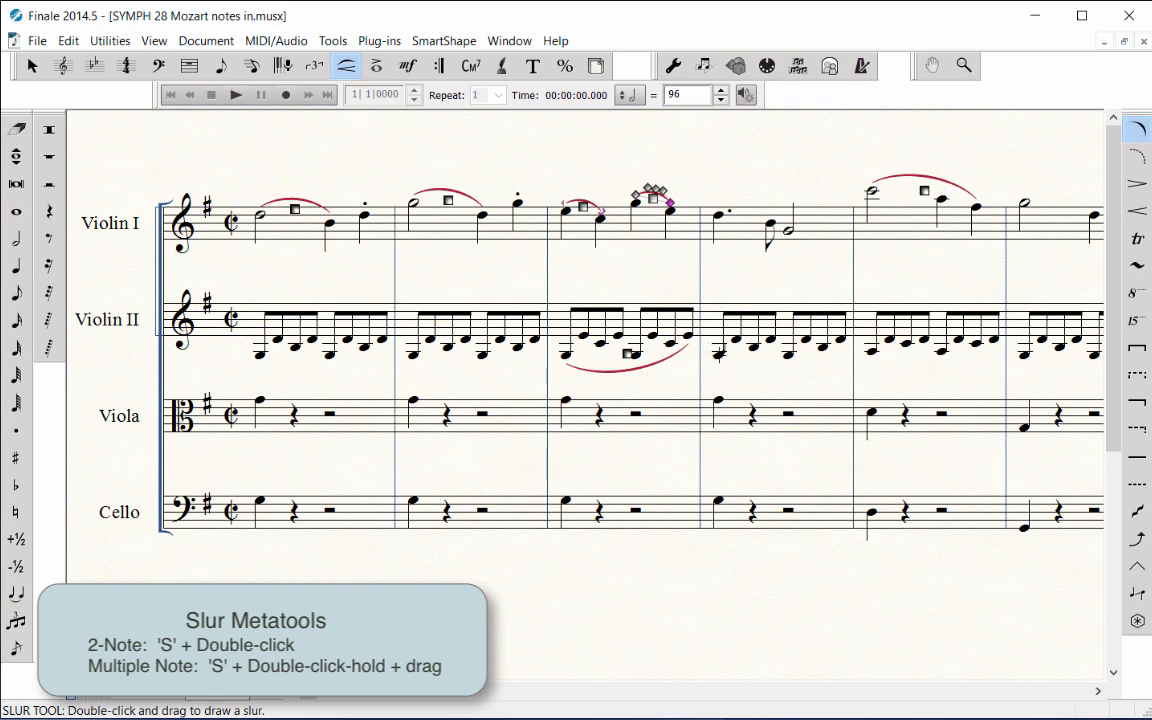
{"action": "left_click", "coordinate": [720, 353]}
{"action": "left_click_drag", "start_coordinate": [720, 353], "coordinate": [843, 341]}
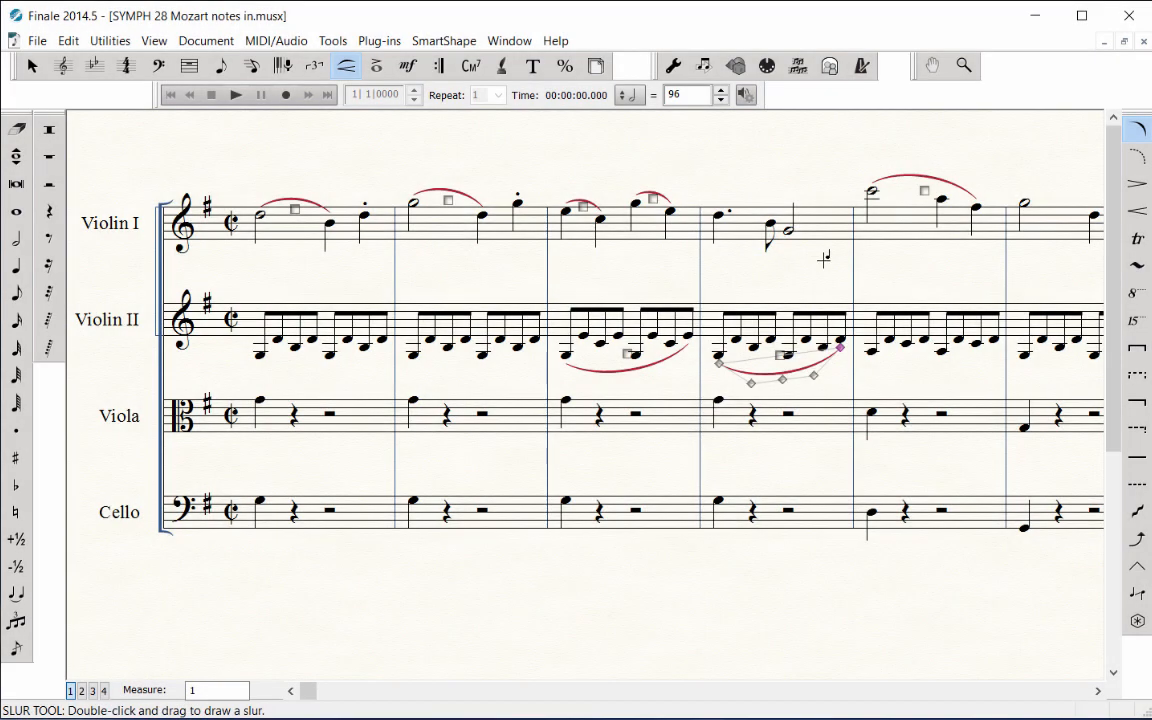
Draw crescendo hairpins below the Violin I staff under the first half of measure 3 and the first half of measure 4.
{"action": "left_click", "coordinate": [1138, 216]}
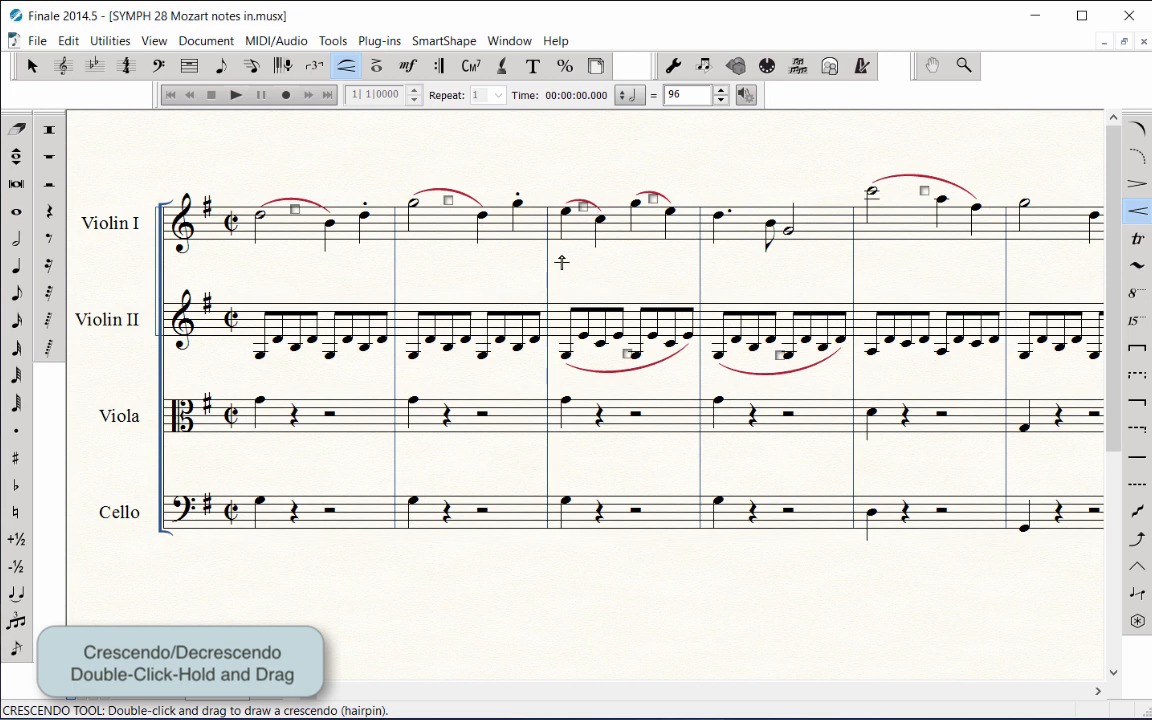
{"action": "left_click", "coordinate": [561, 262]}
{"action": "mouse_move", "coordinate": [561, 262]}
{"action": "left_mouse_down"}
{"action": "mouse_move", "coordinate": [631, 277]}
{"action": "mouse_move", "coordinate": [609, 278]}
{"action": "mouse_move", "coordinate": [631, 262]}
{"action": "mouse_move", "coordinate": [591, 267]}
{"action": "left_mouse_up"}
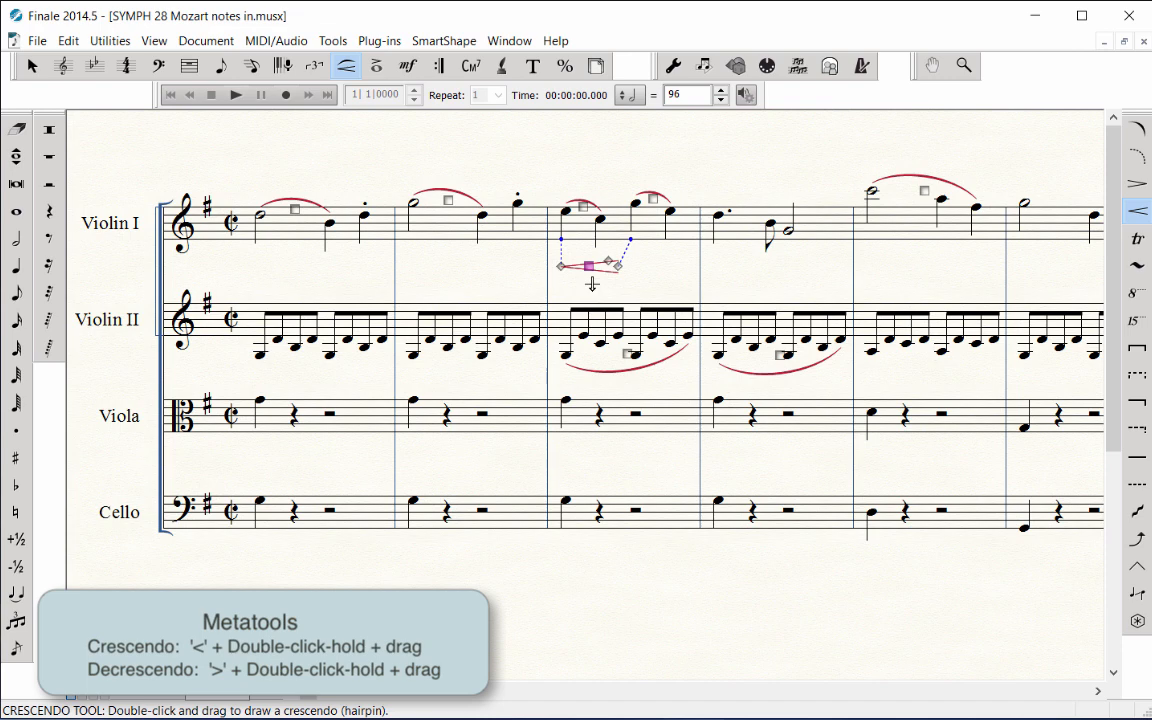
{"action": "left_click_drag", "start_coordinate": [714, 267], "coordinate": [752, 270]}
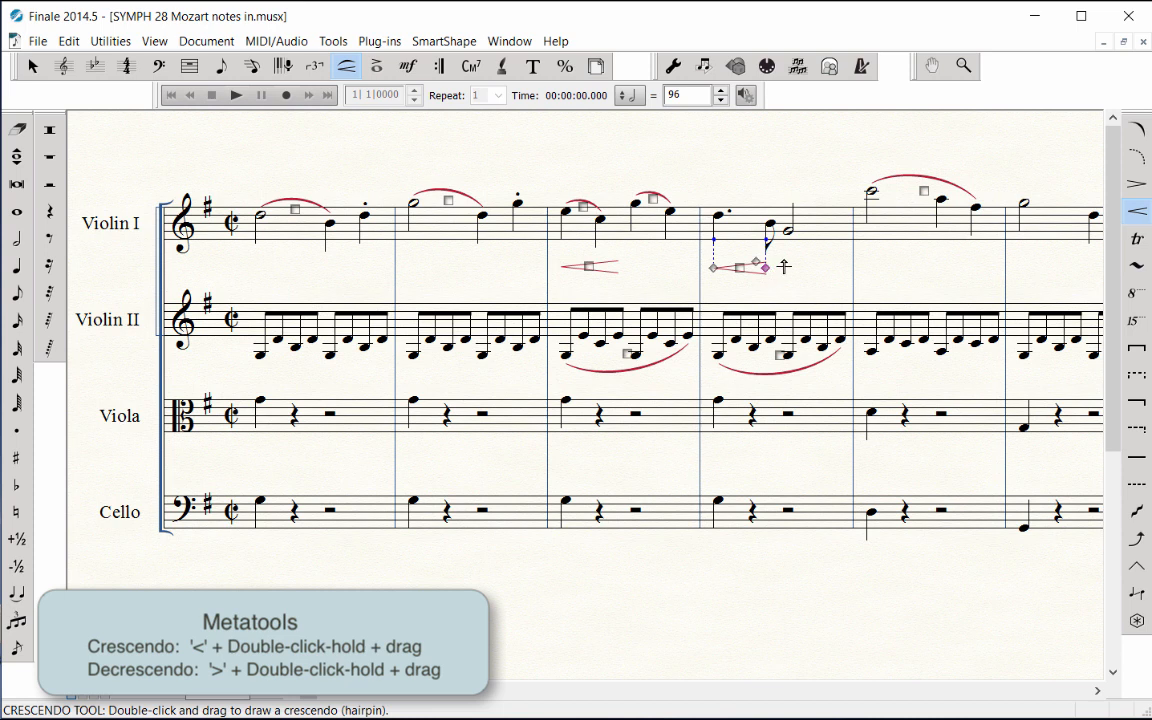
Draw a decrescendo hairpin below the Violin I staff under the second half of measure 4.
{"action": "key", "text": ">"}
{"action": "left_click_drag", "start_coordinate": [784, 267], "coordinate": [812, 268]}
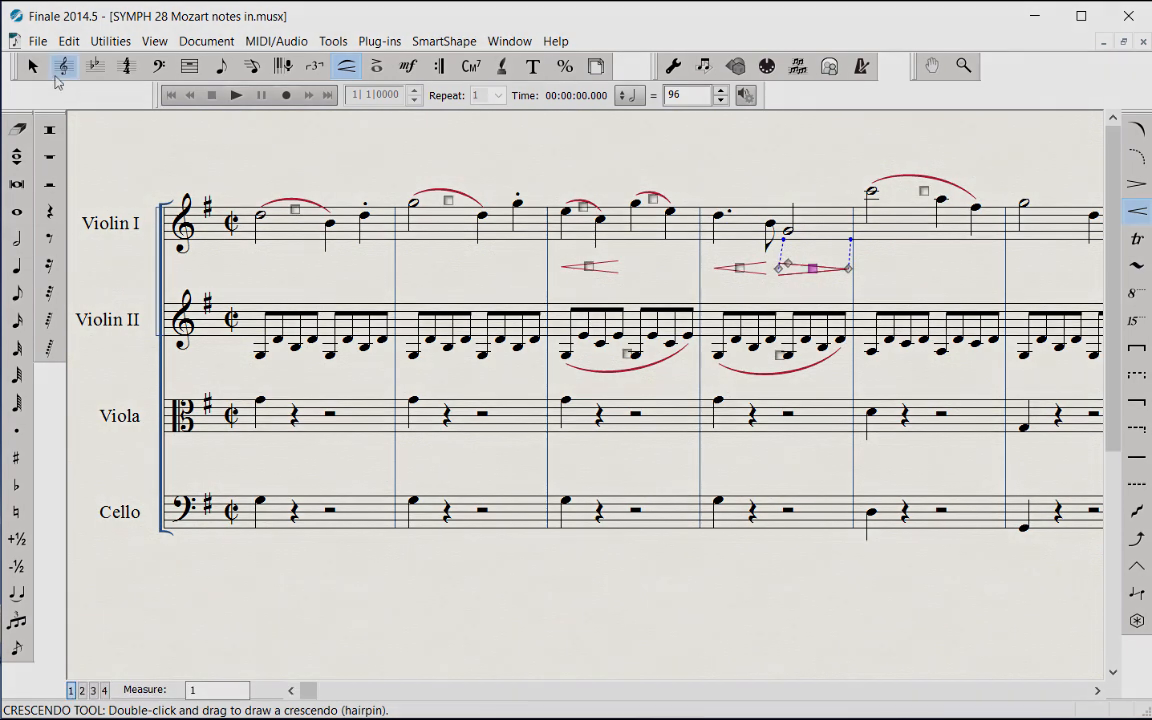
{"action": "left_click", "coordinate": [32, 66]}
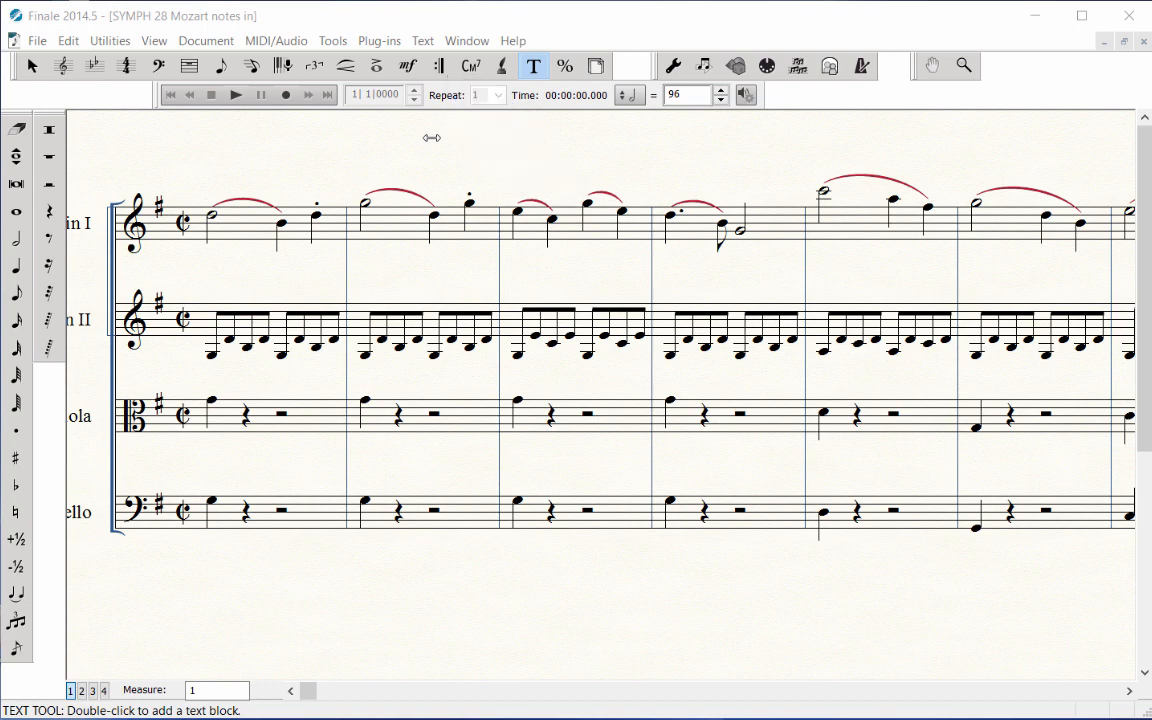
Create first and second endings with the Repeat tool, using Violin I measures 7 and 8 as the first-ending region.
{"action": "left_click", "coordinate": [440, 67]}
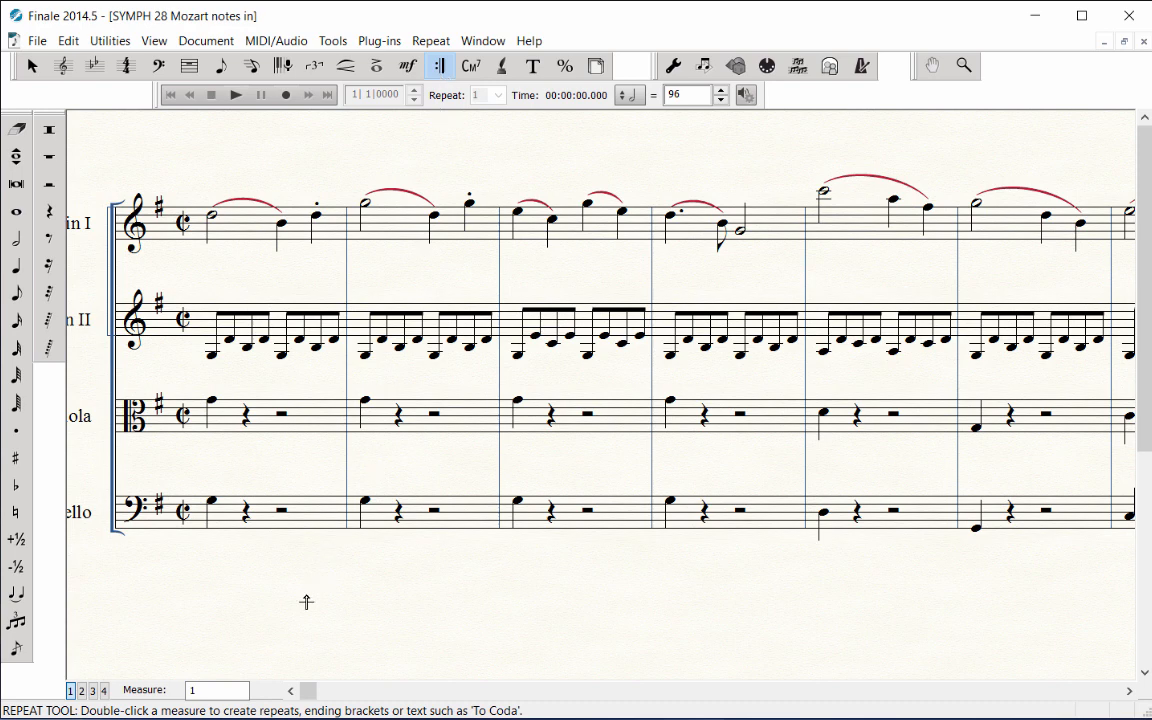
{"action": "left_click", "coordinate": [212, 690]}
{"action": "double_click", "coordinate": [212, 690]}
{"action": "type", "text": "4"}
{"action": "key", "text": "Return"}
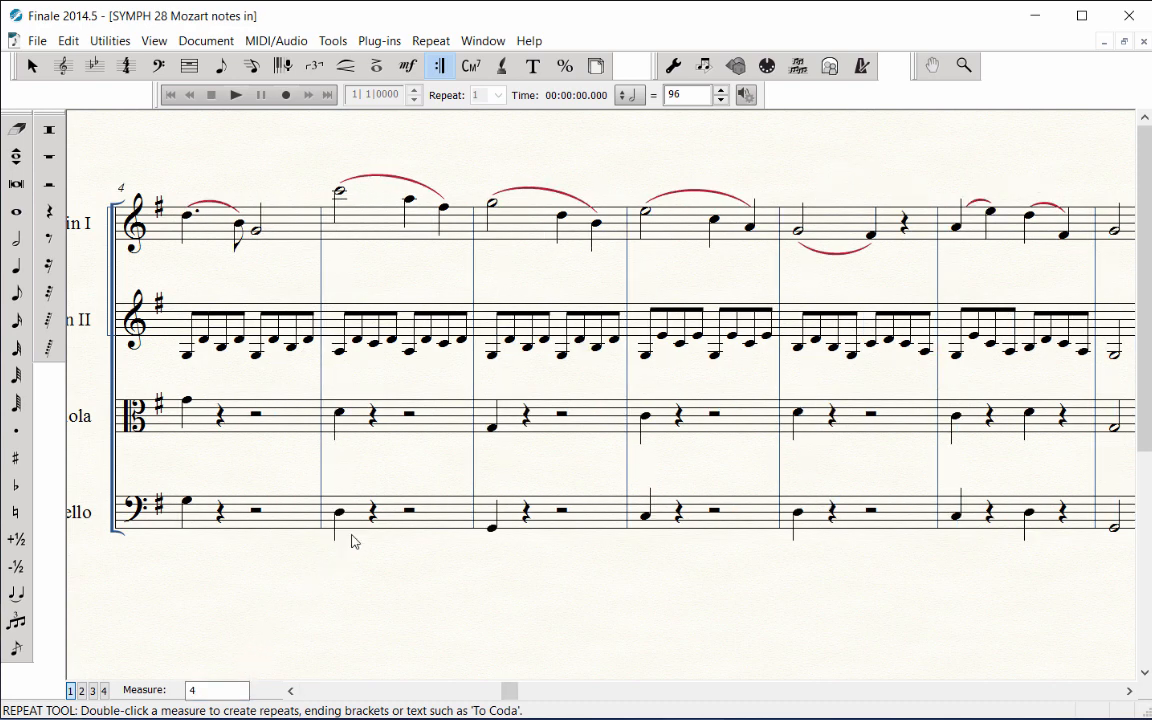
{"action": "left_click", "coordinate": [637, 235]}
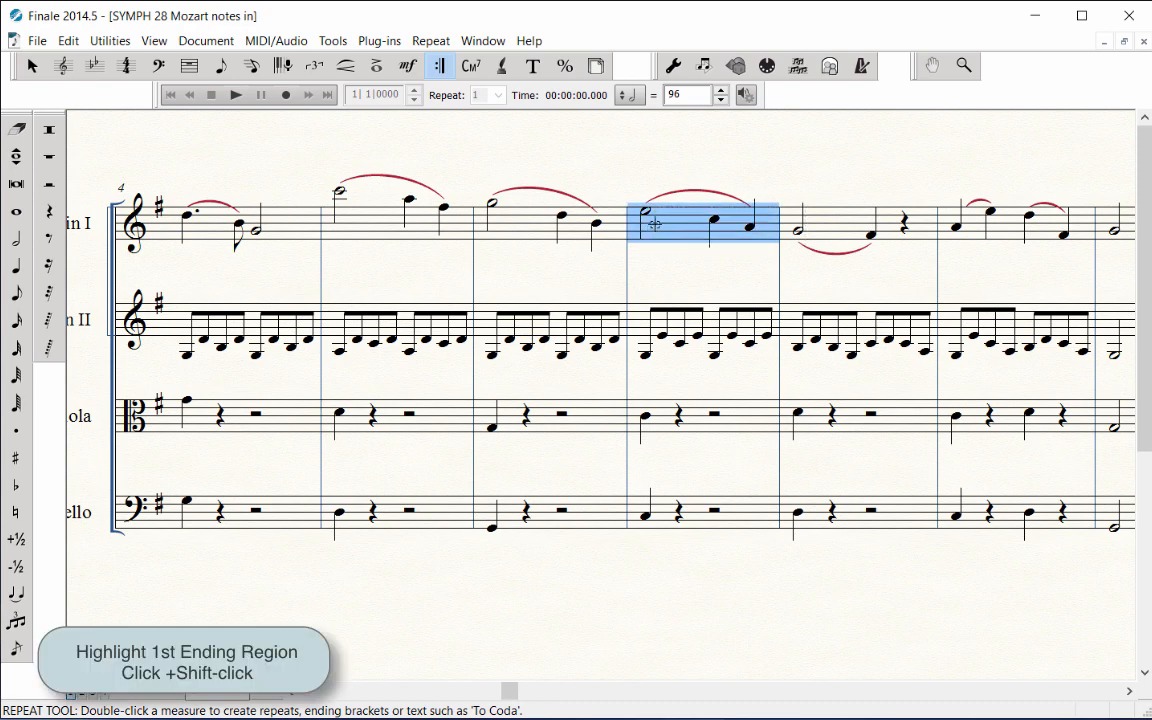
{"action": "left_click", "coordinate": [837, 224], "text": "shift"}
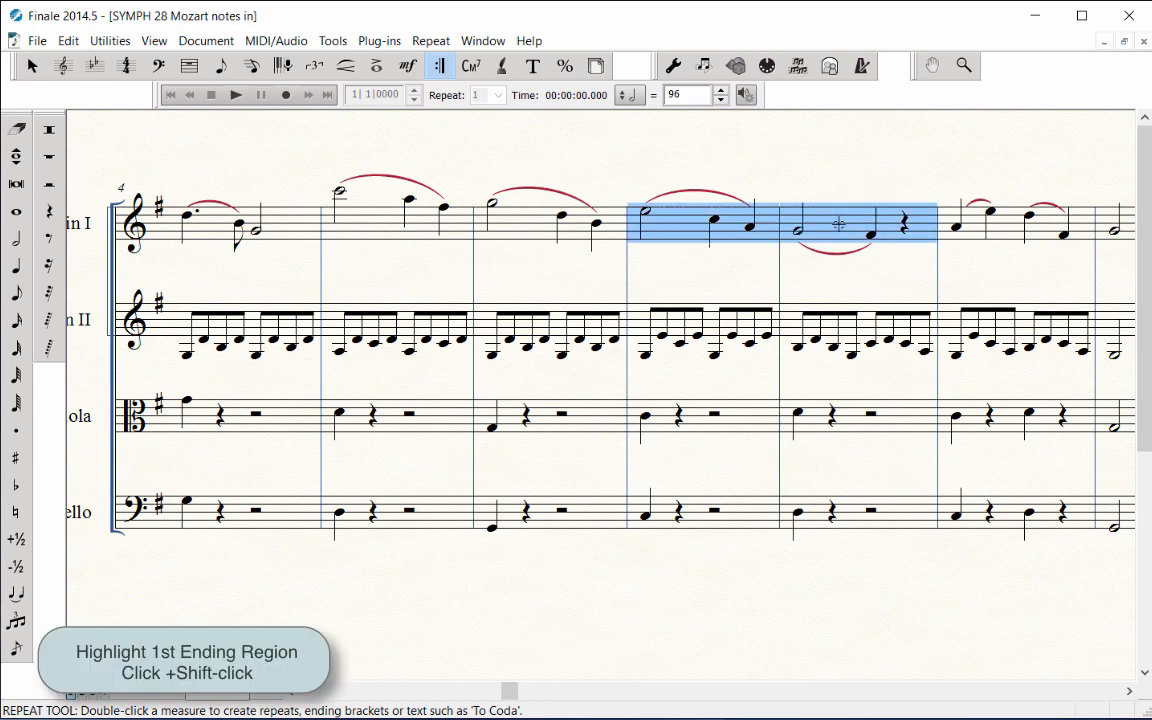
{"action": "right_click", "coordinate": [673, 223]}
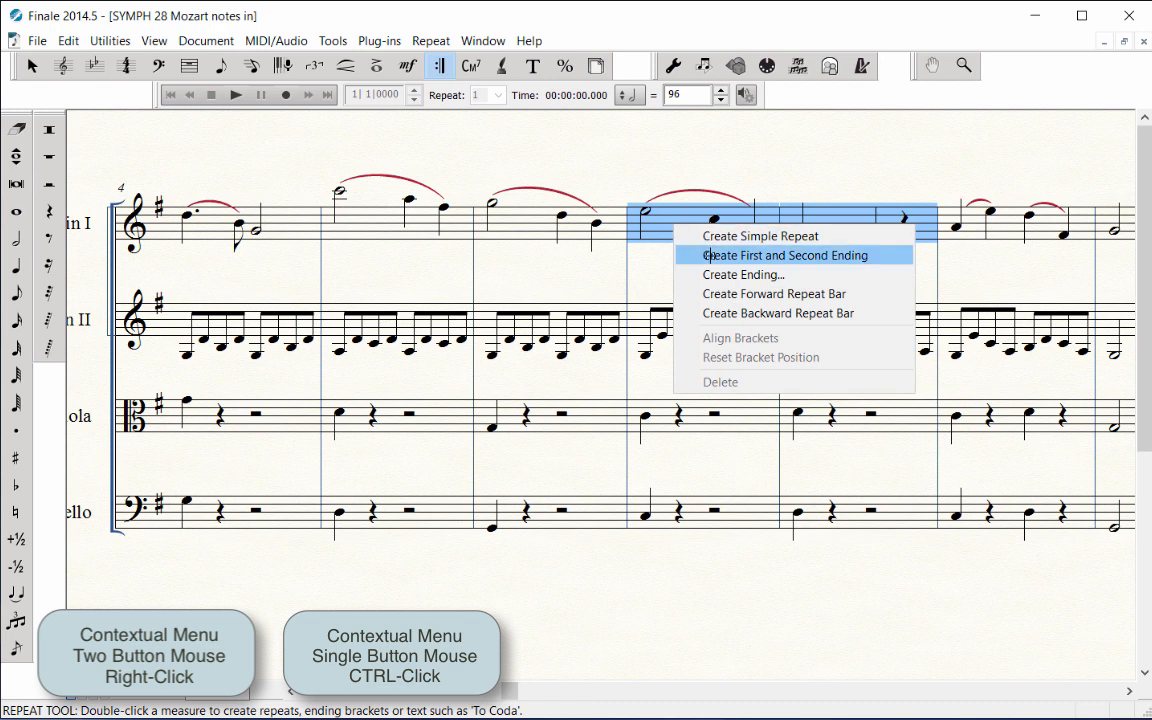
{"action": "left_click", "coordinate": [707, 255]}
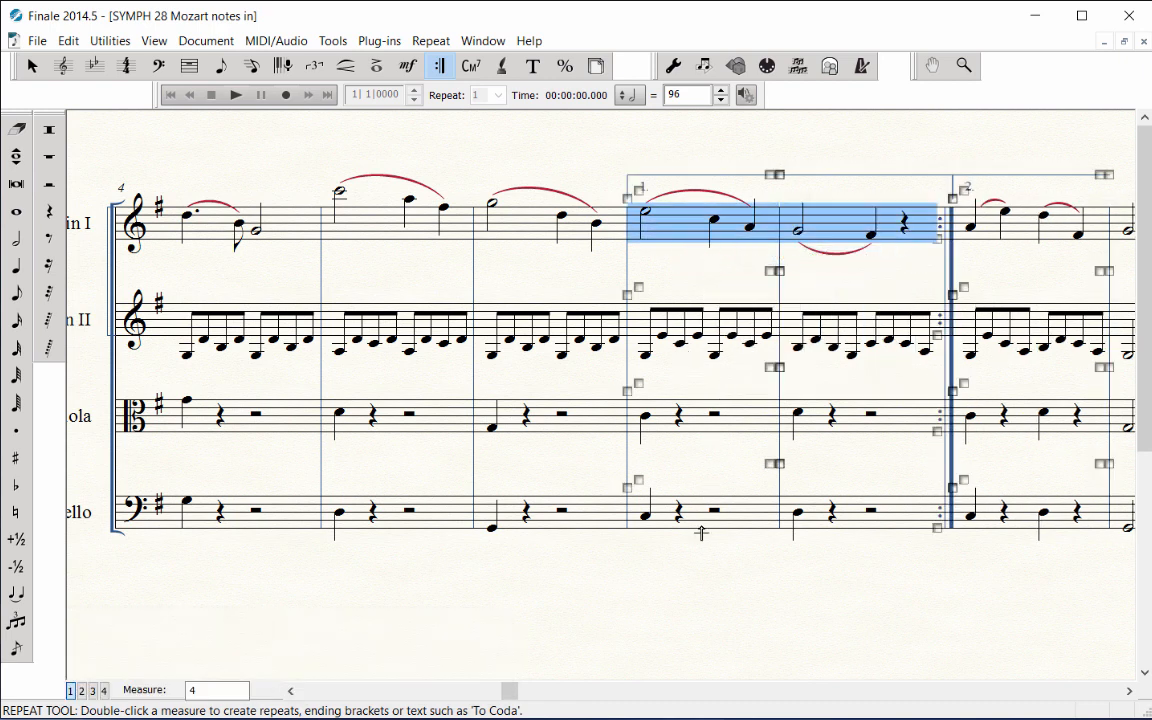
{"action": "left_click", "coordinate": [694, 573]}
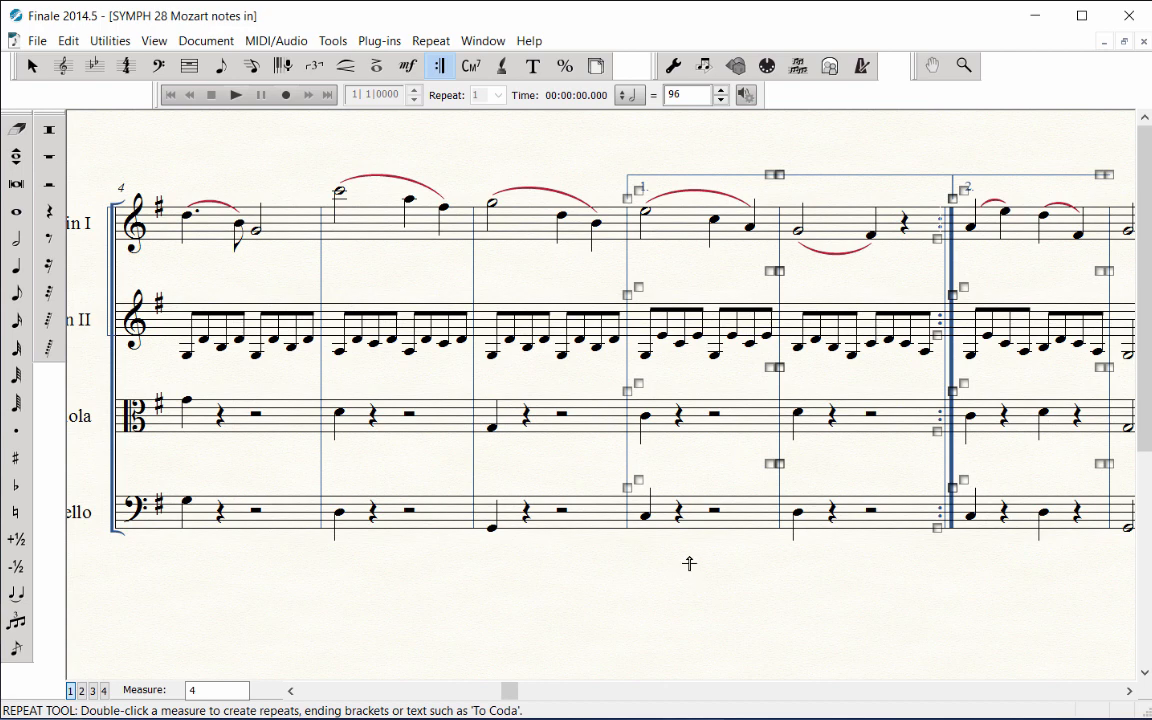
{"action": "left_click", "coordinate": [533, 66]}
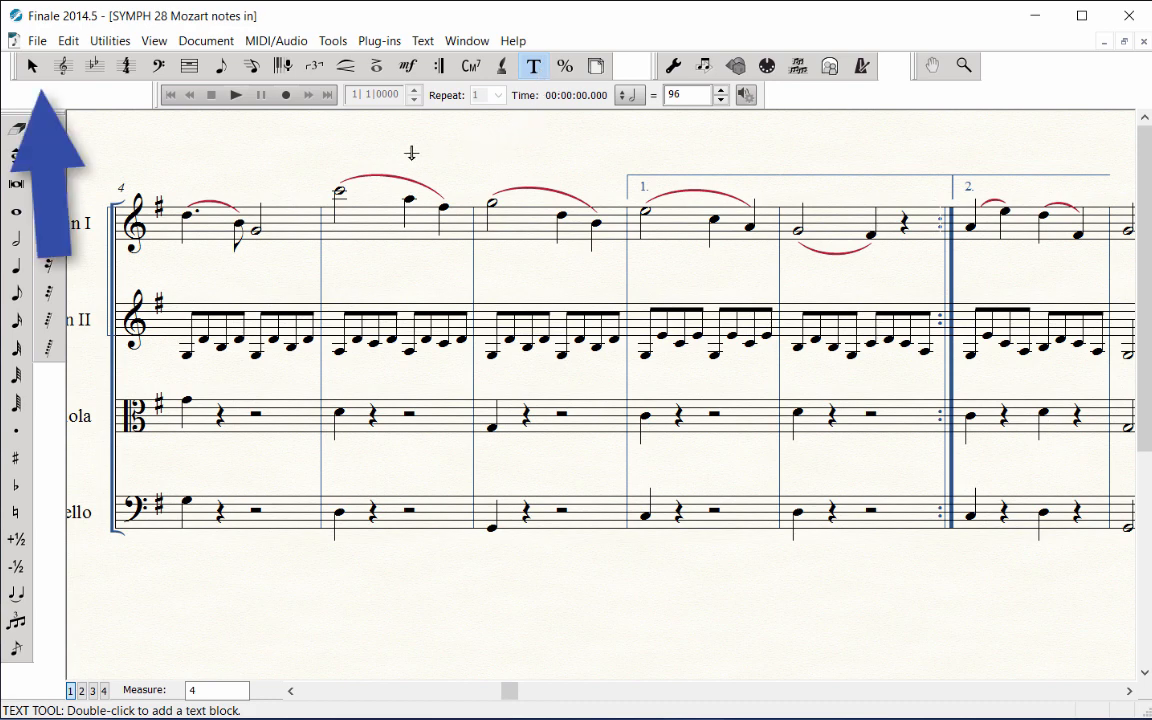
With the Selection tool, create first and second endings from Violin I measures 7 and 8, leaving the measures deselected.
{"action": "left_click", "coordinate": [32, 66]}
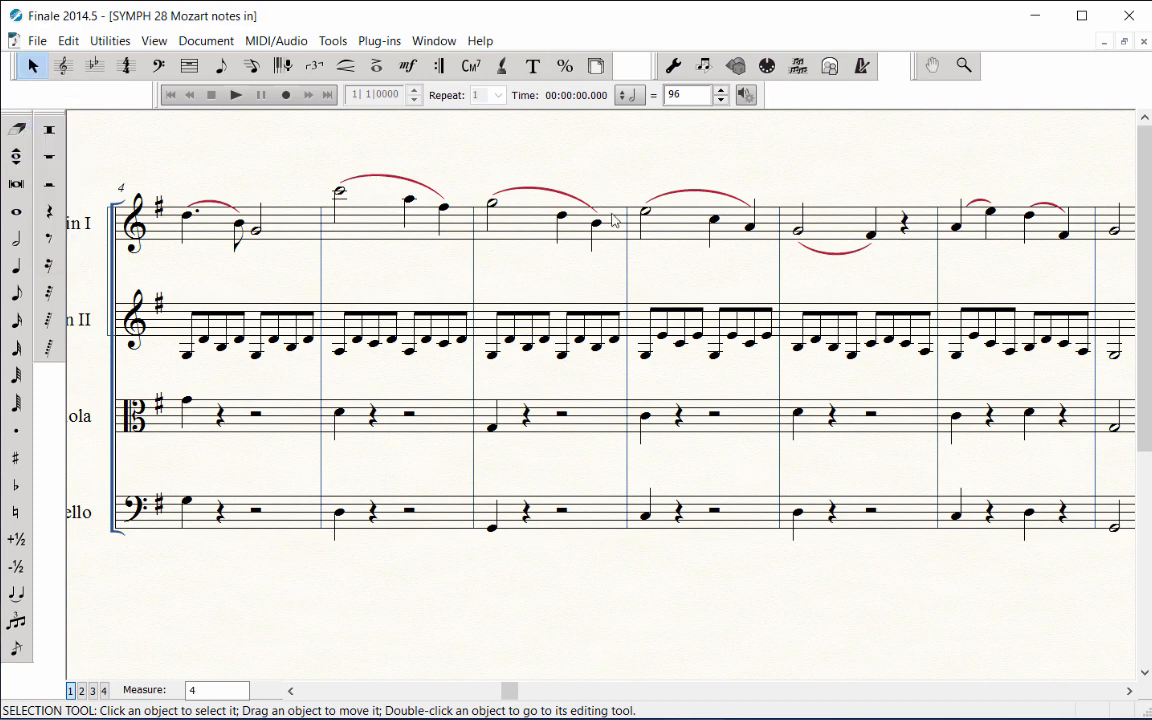
{"action": "left_click", "coordinate": [663, 226]}
{"action": "left_click", "coordinate": [826, 232], "text": "shift"}
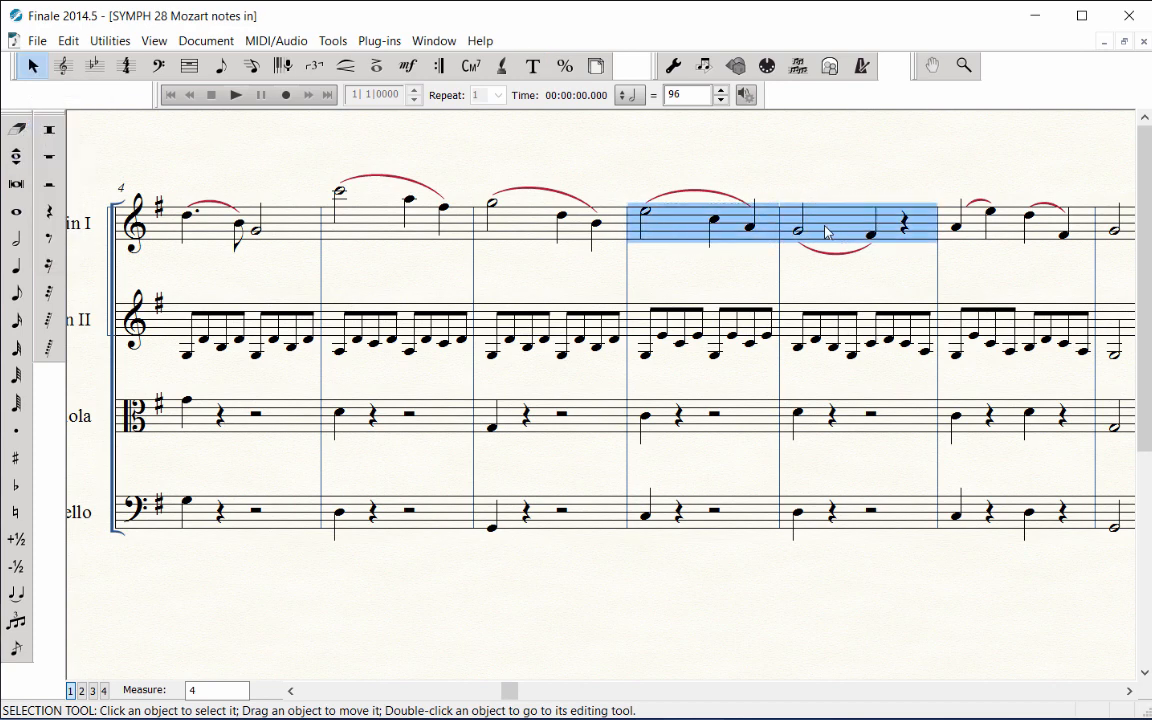
{"action": "right_click", "coordinate": [680, 225]}
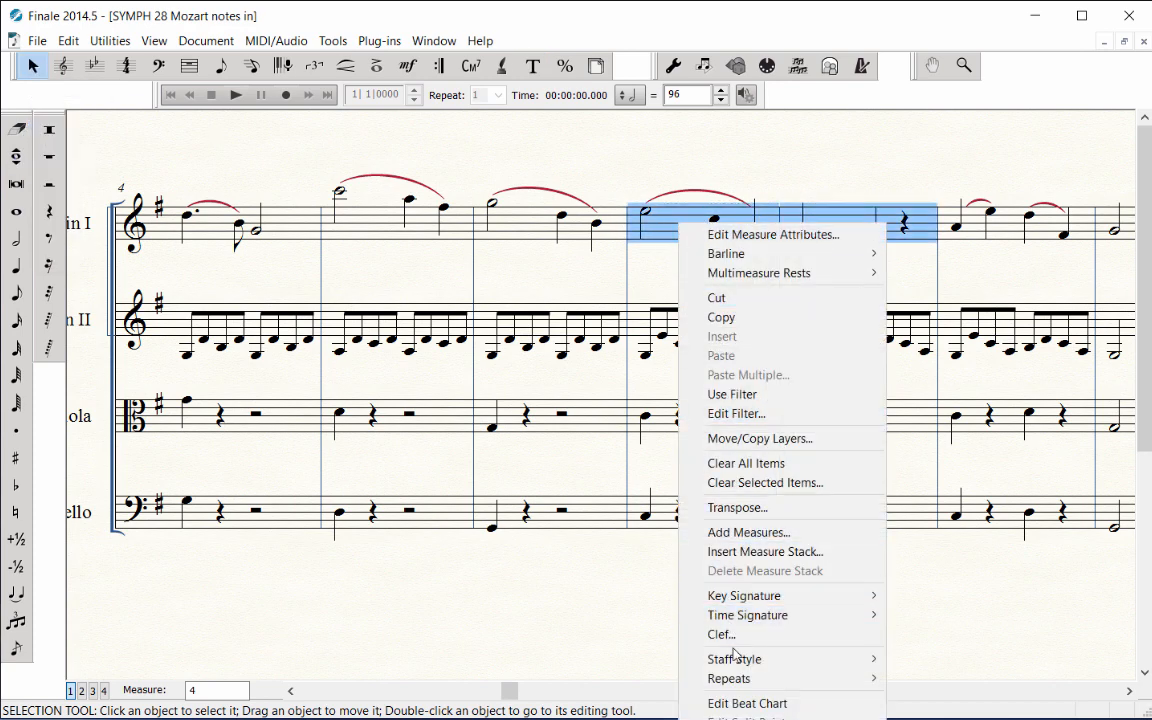
{"action": "mouse_move", "coordinate": [737, 682]}
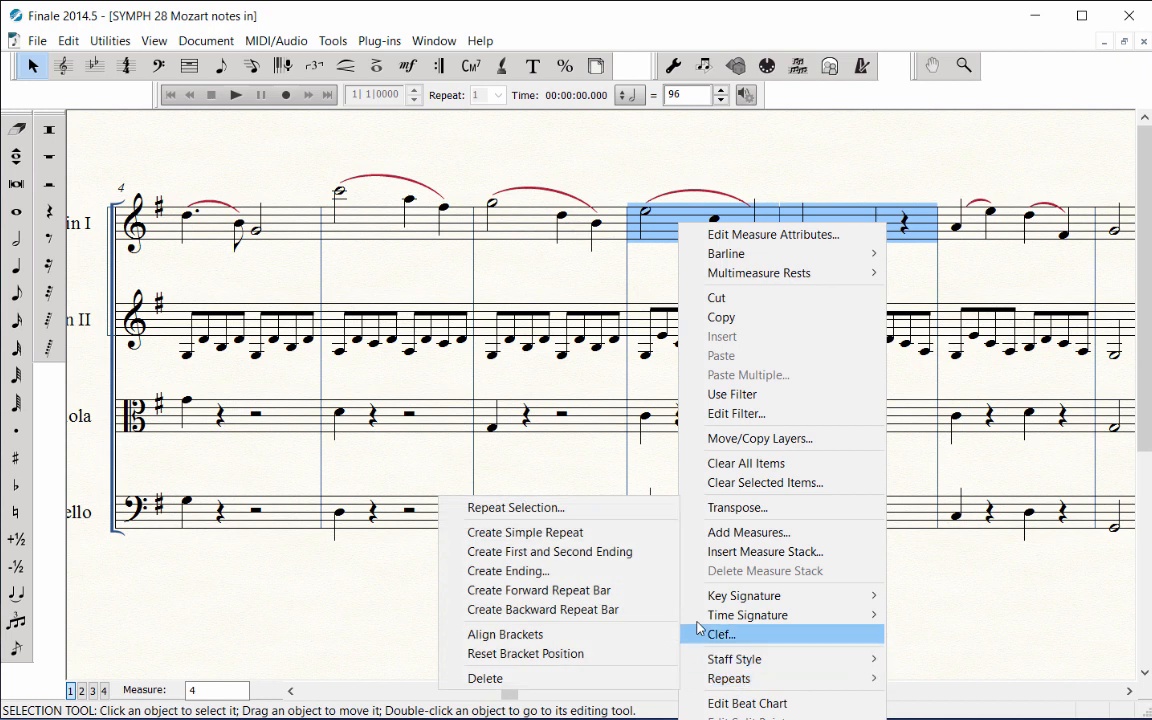
{"action": "left_click", "coordinate": [630, 552]}
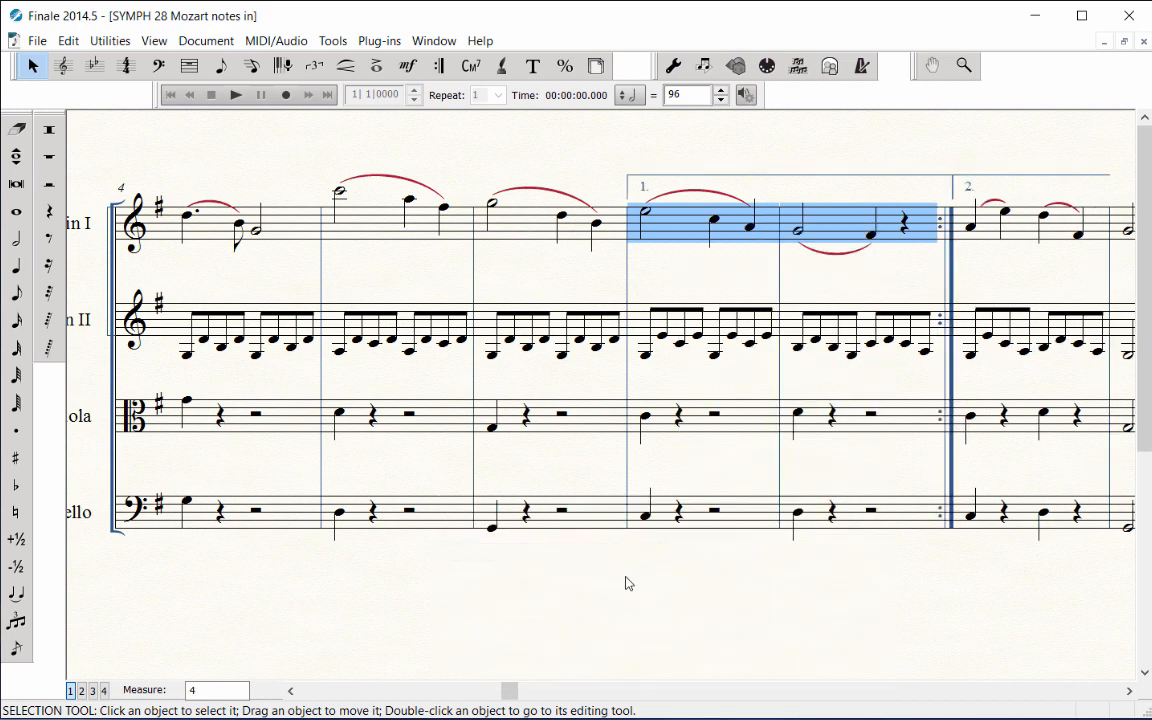
{"action": "left_click", "coordinate": [628, 585]}
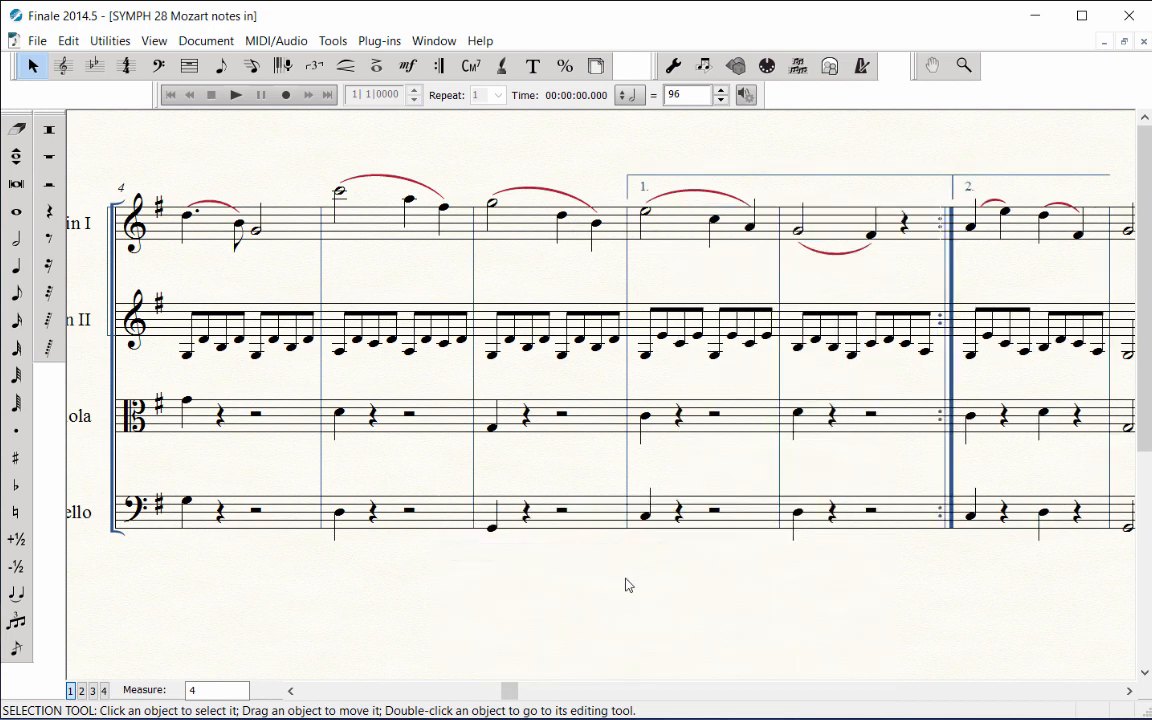